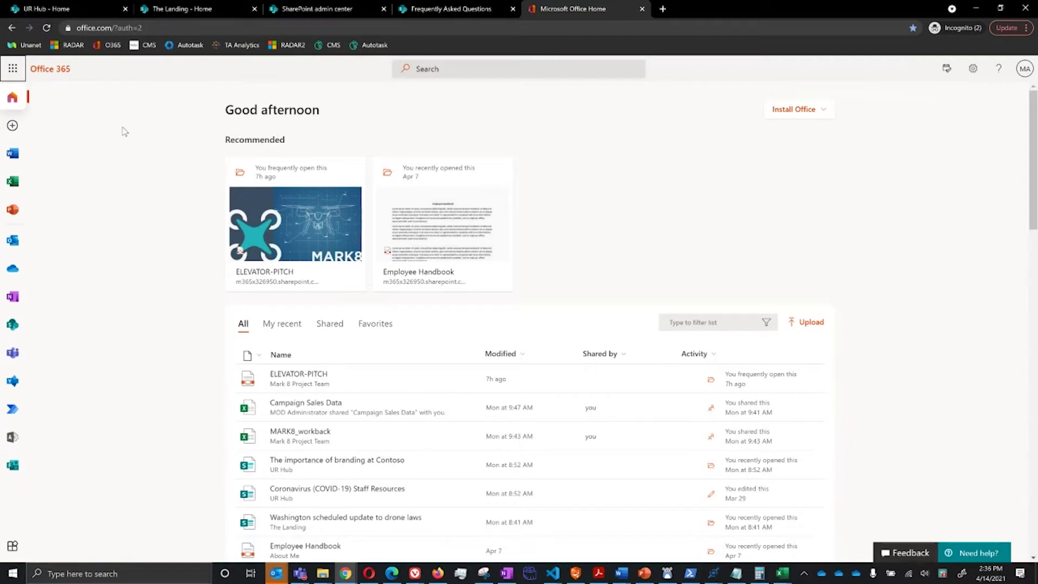
Step: Go to SharePoint from the app launcher and begin creating a new site
click(13, 71)
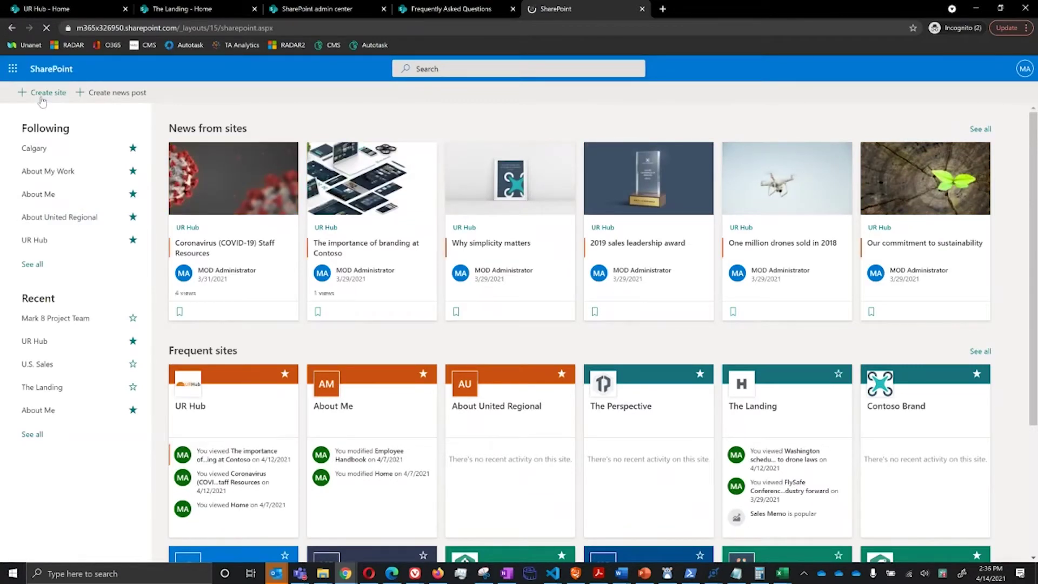
click(42, 101)
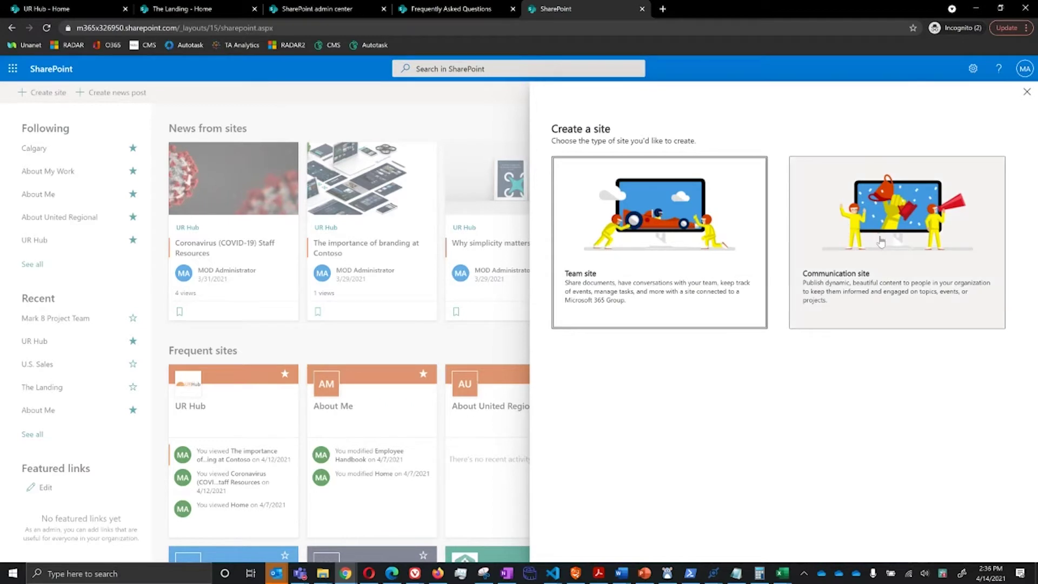
Step: Choose a team site named 'Claremont - Mark 8 Launch Team' and continue to group members
click(706, 244)
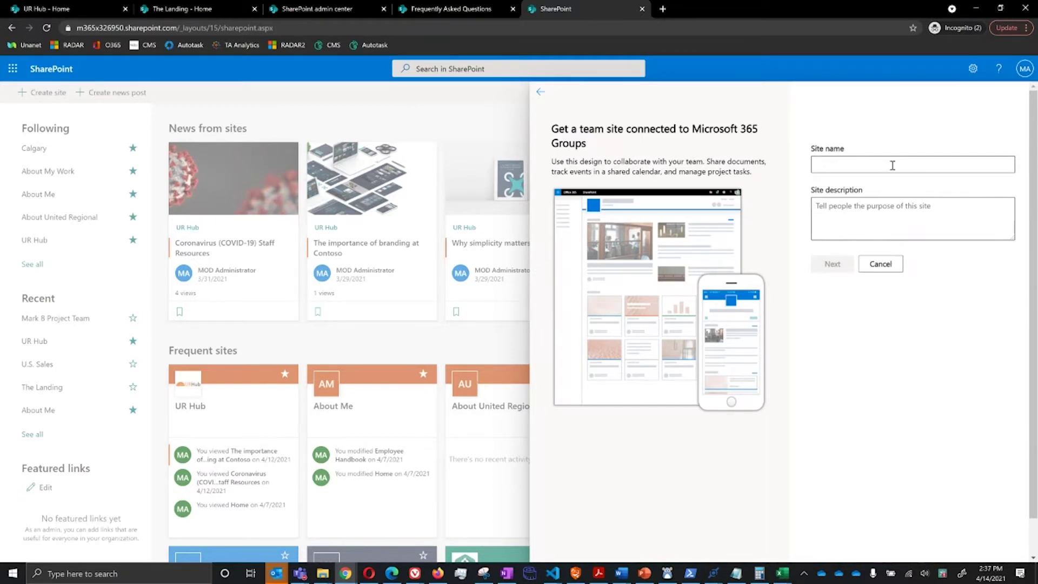
text(Claremont)
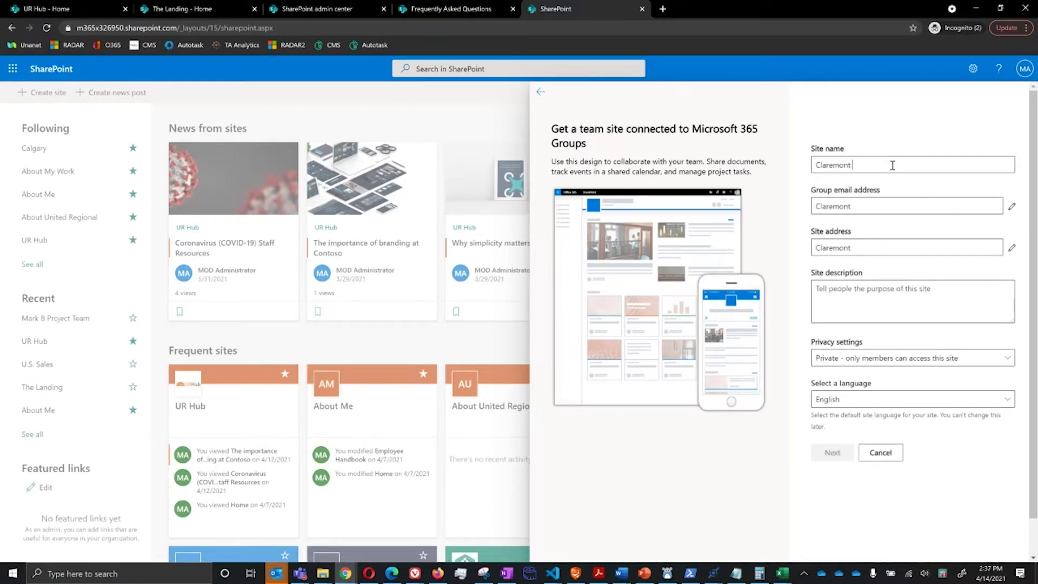
text( - Mark 8 Launch Team)
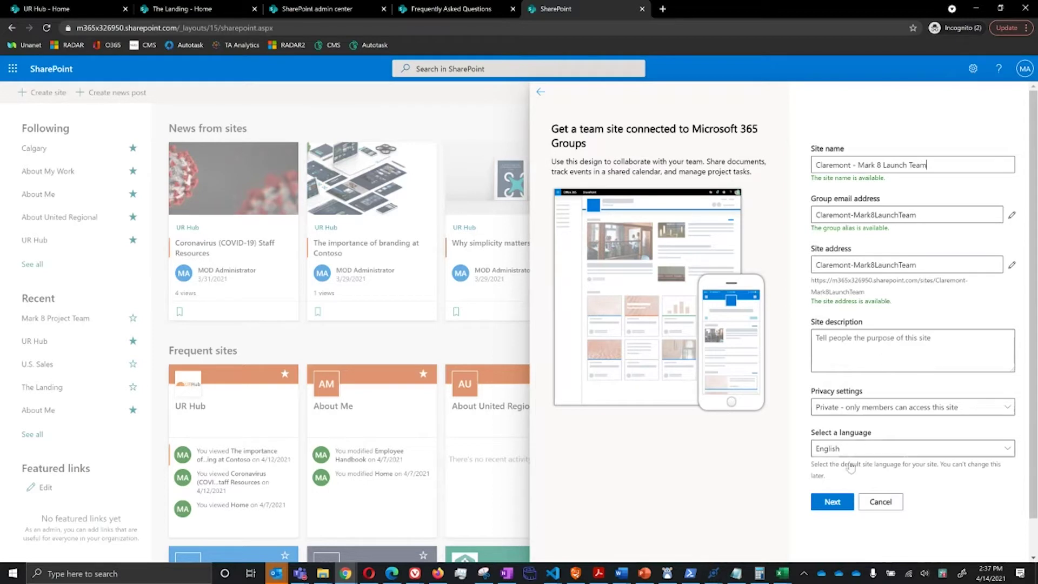
click(832, 502)
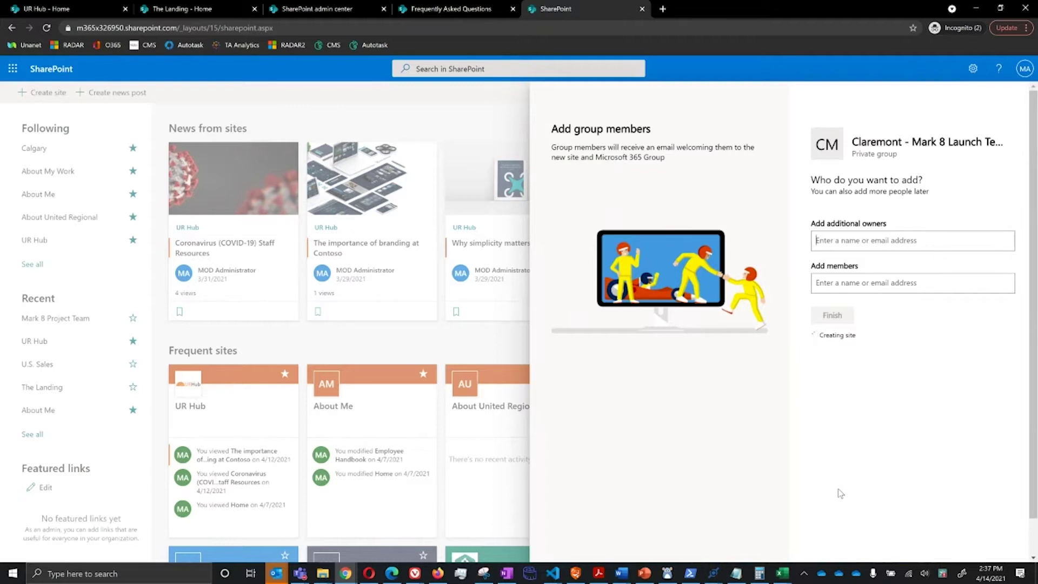
Step: Add a colleague as an additional site owner and finish creating the site
text(adele)
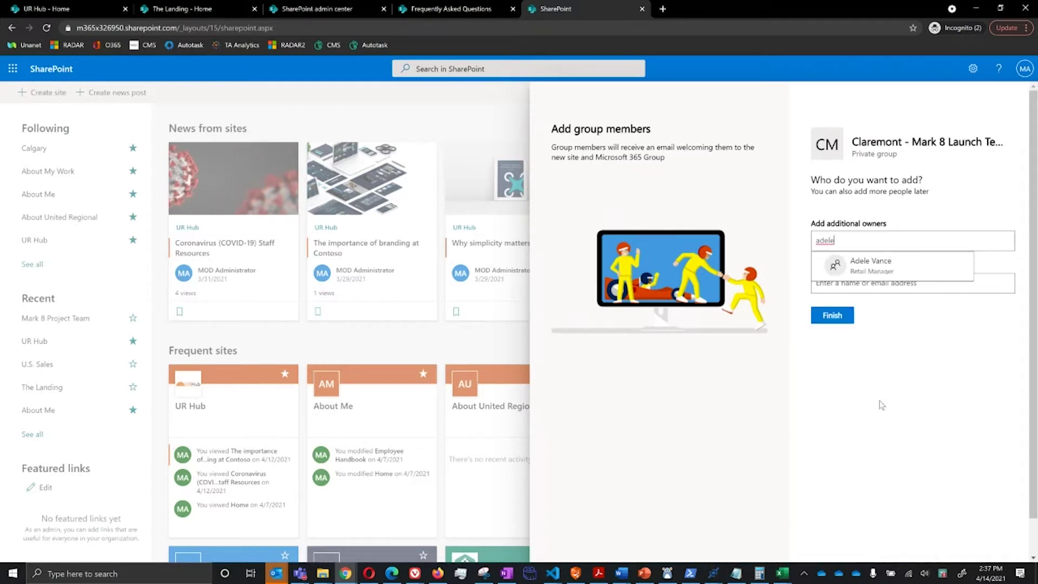
click(856, 265)
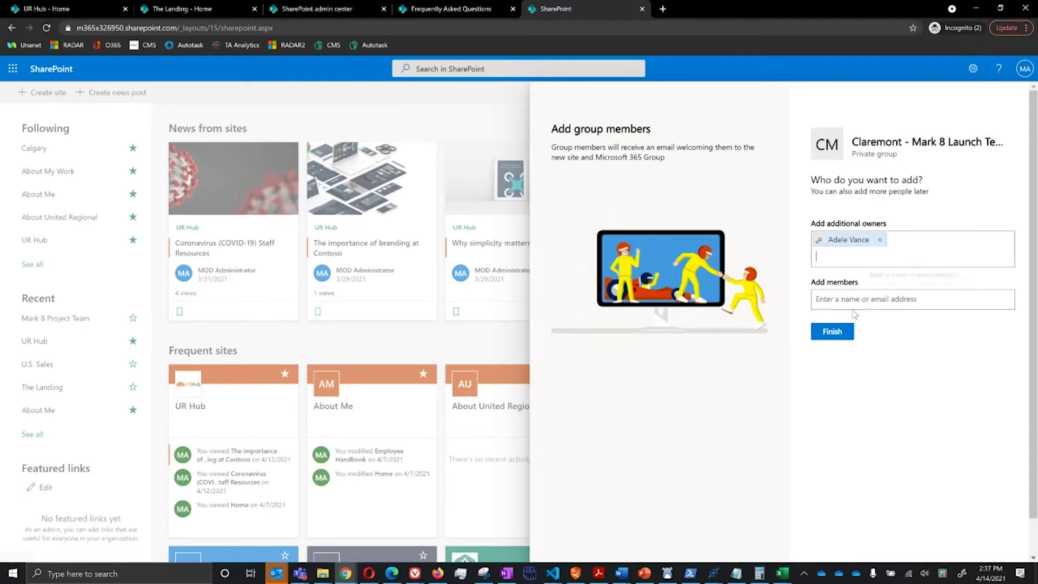
click(835, 333)
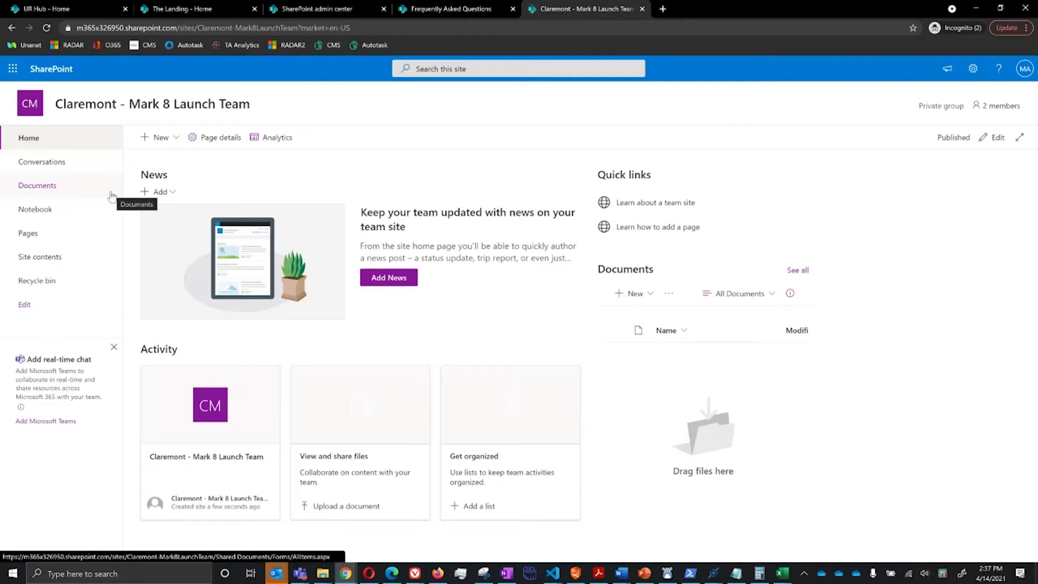
Step: Create a new site page from the Basic text template
click(160, 139)
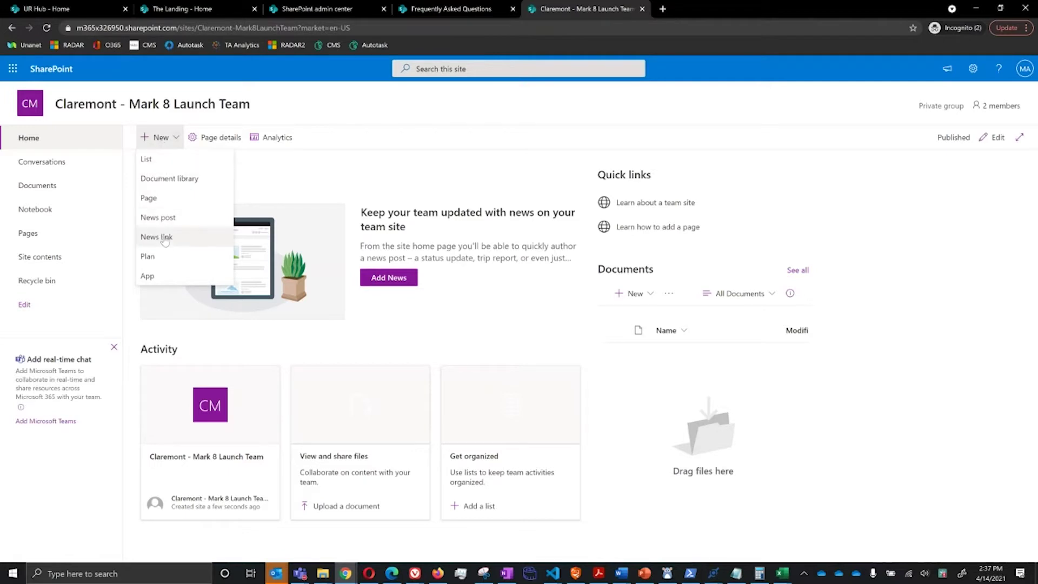
click(163, 201)
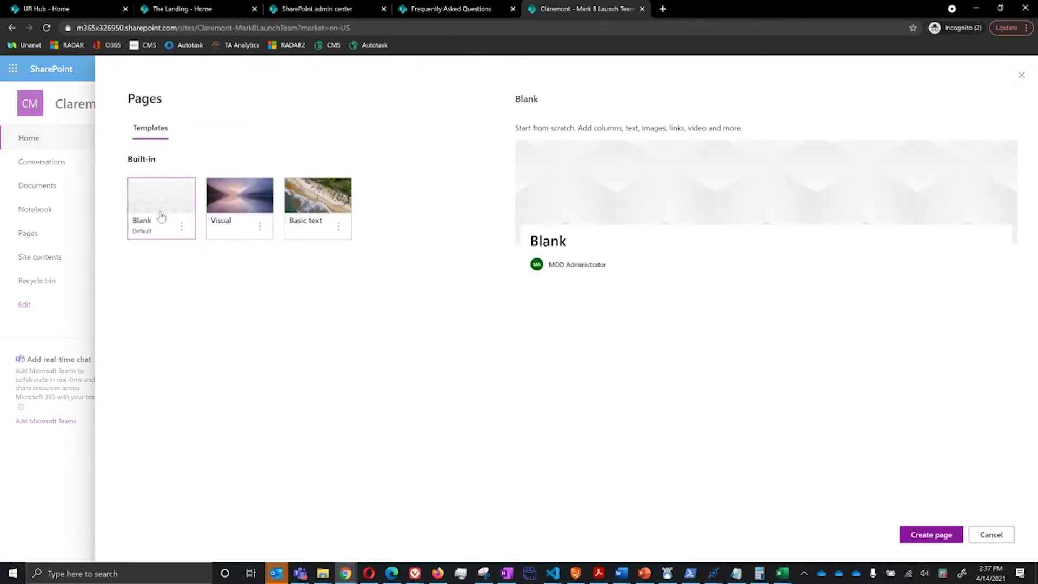
click(318, 211)
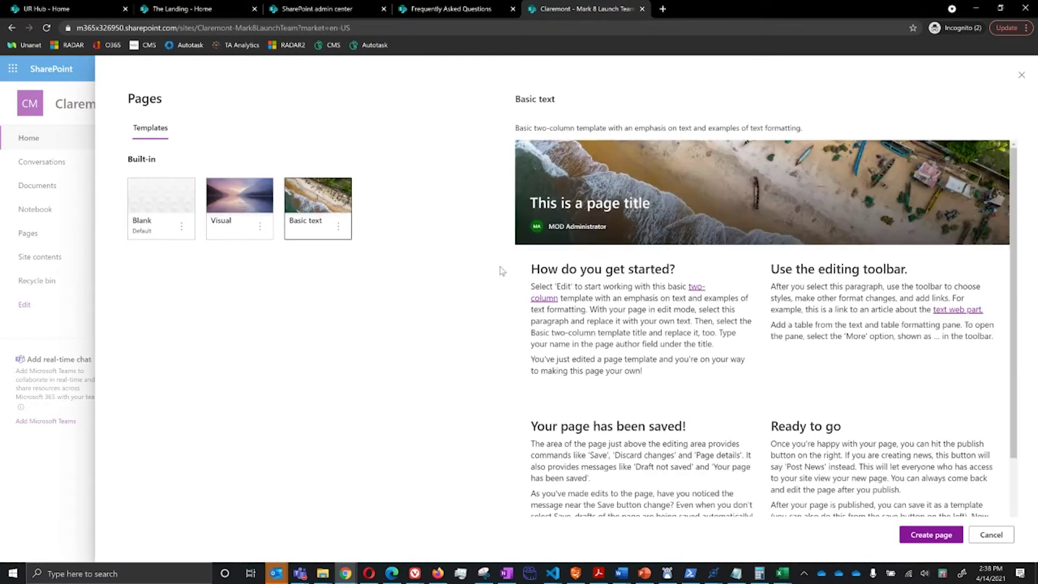
click(929, 534)
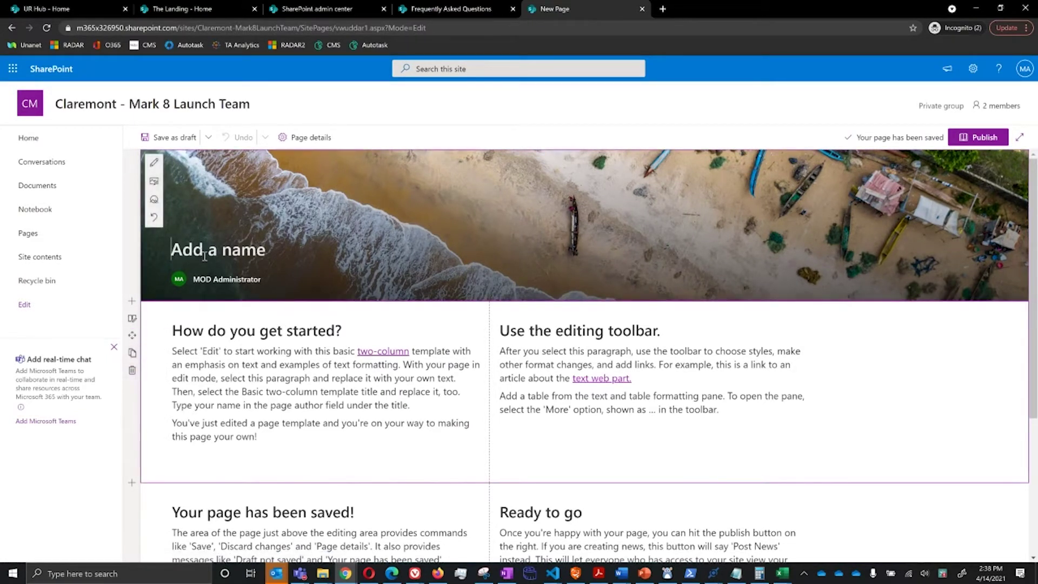
Step: Title the page 'Frequently Asked Questions' and delete both template sections
text(Freque)
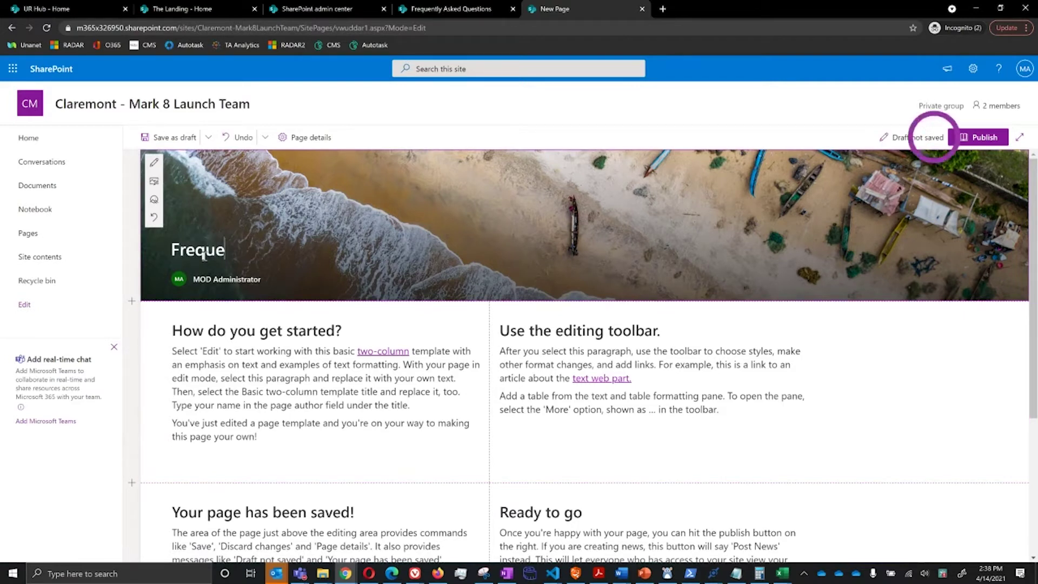
text(ntly Asked Q)
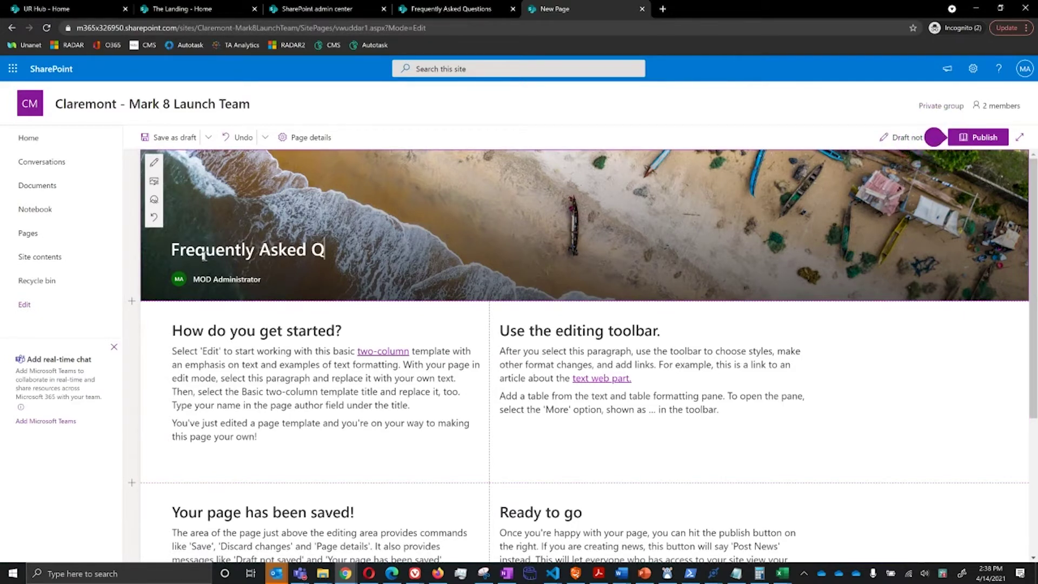
text(uestions)
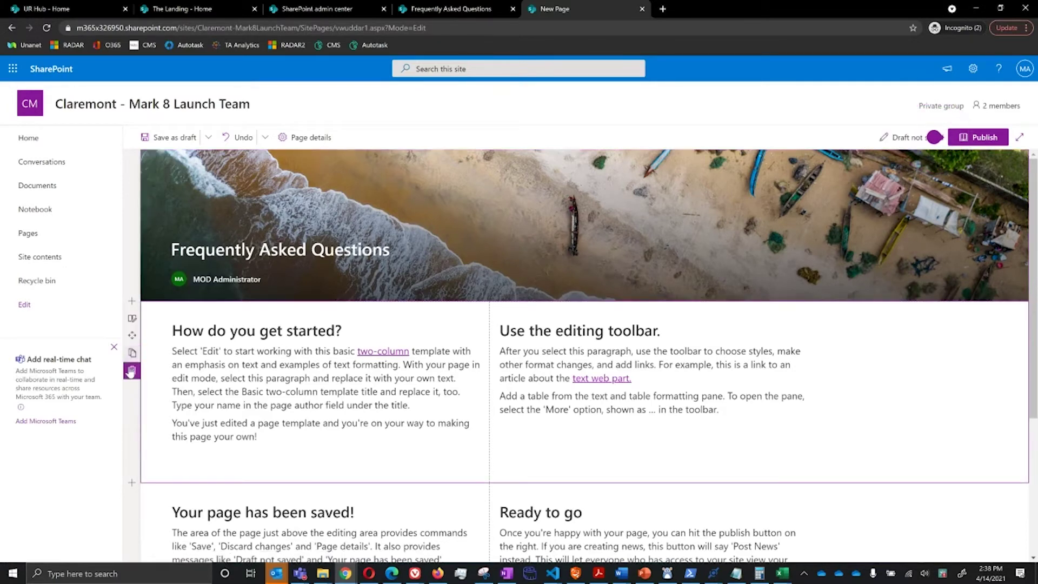
click(131, 379)
click(131, 373)
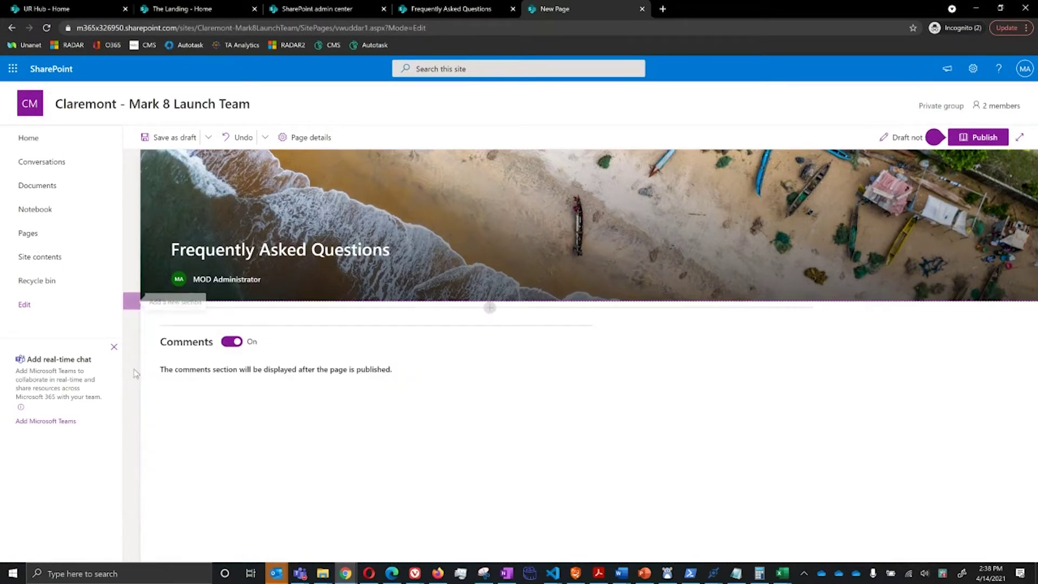
Step: Add a Text web part and paste the FAQ question list into it
click(490, 308)
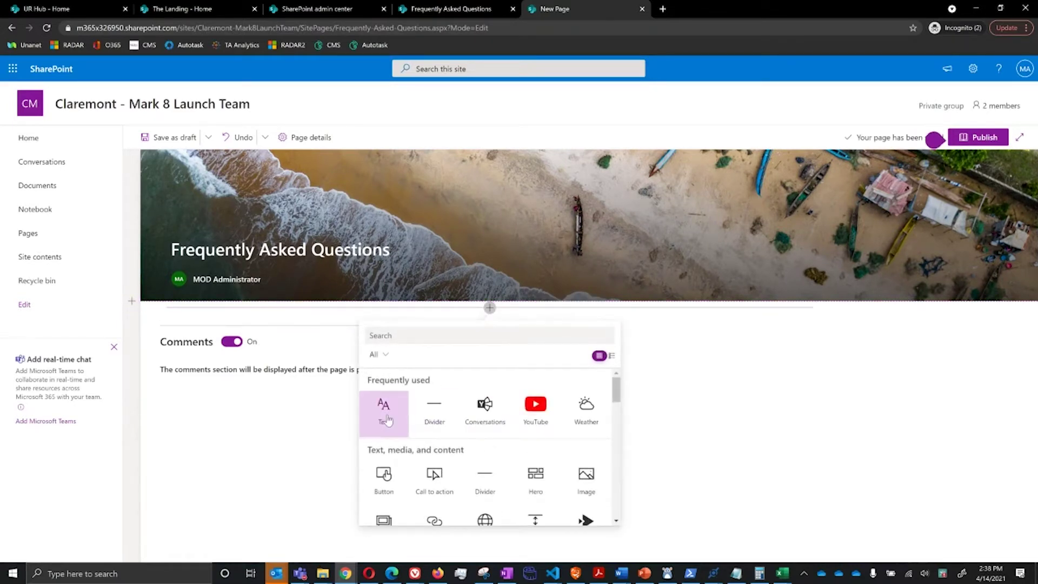
click(384, 413)
click(325, 330)
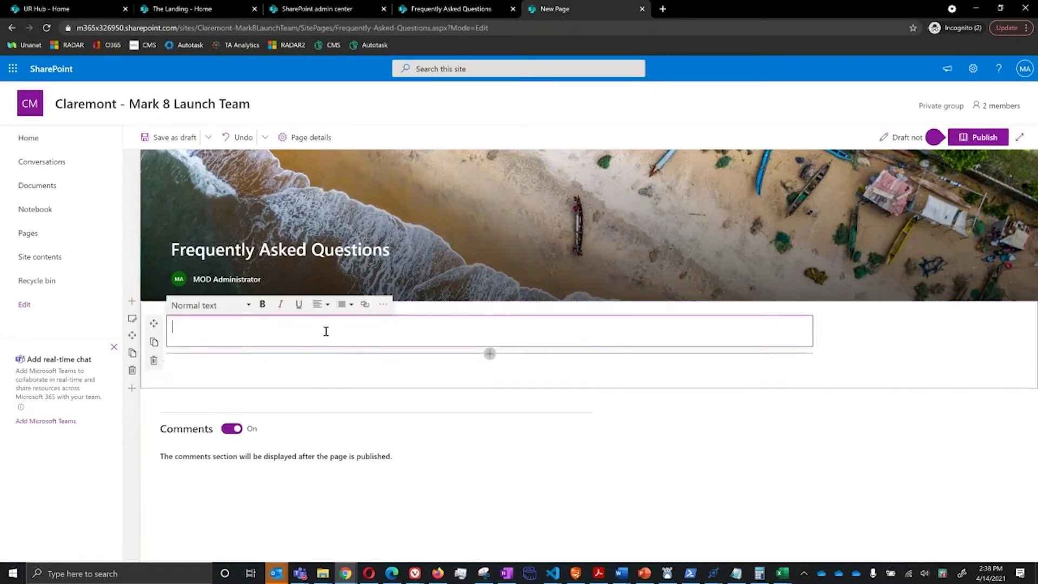
key(ctrl+v)
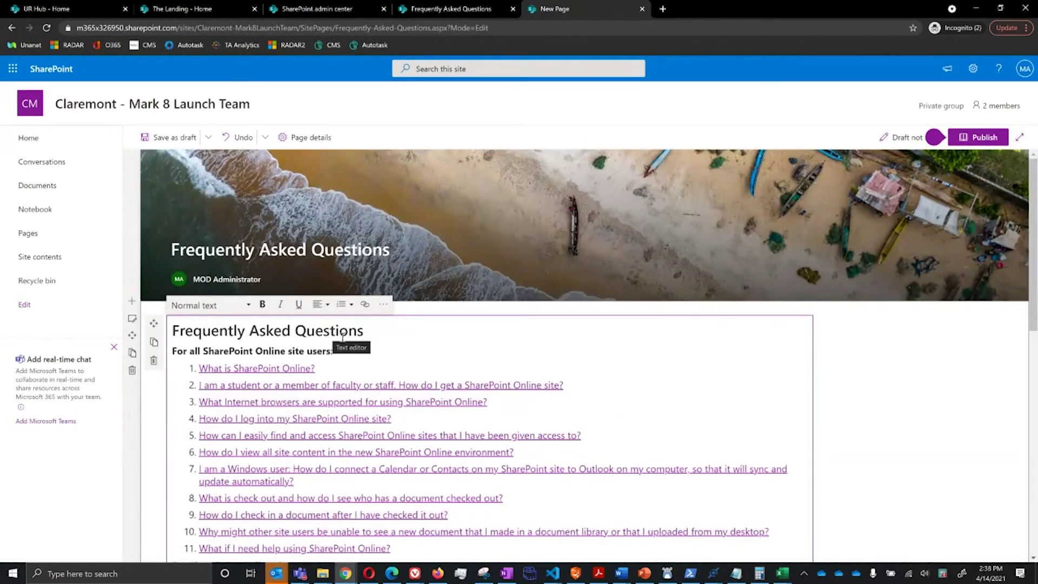
Step: Publish the Frequently Asked Questions page and select its web address
click(976, 139)
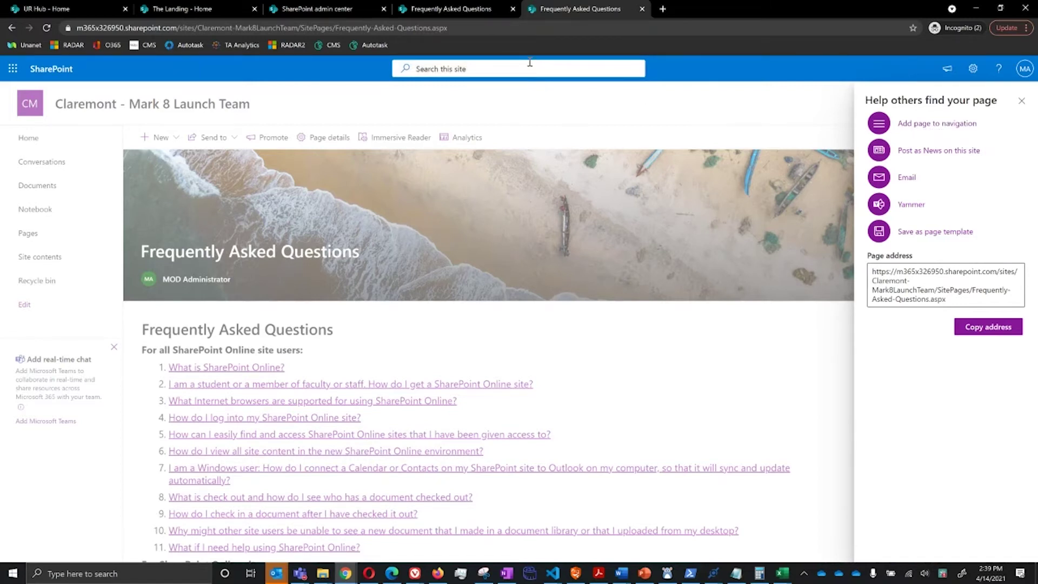
click(534, 31)
key(ctrl+c)
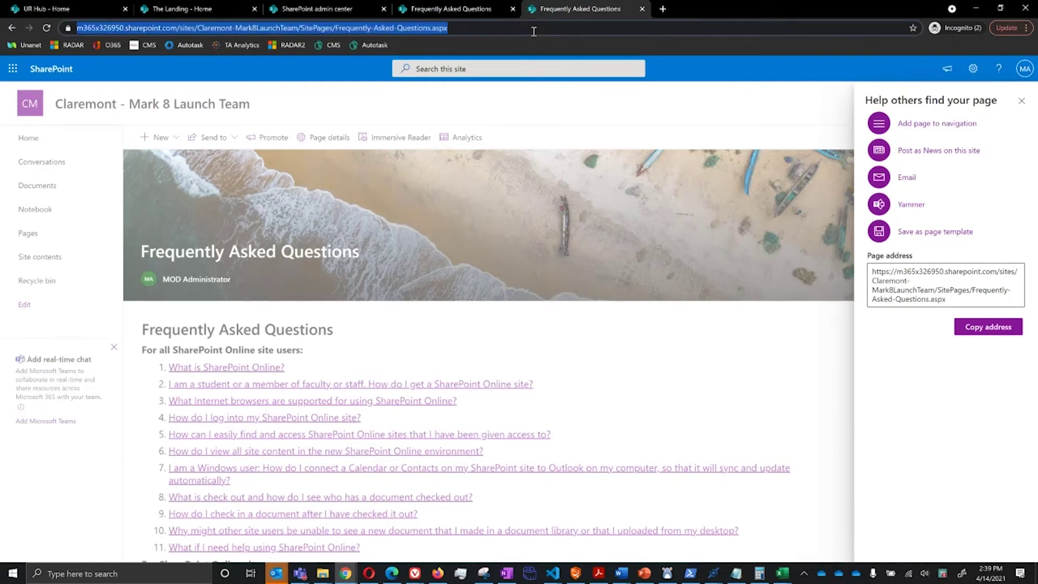
click(1021, 108)
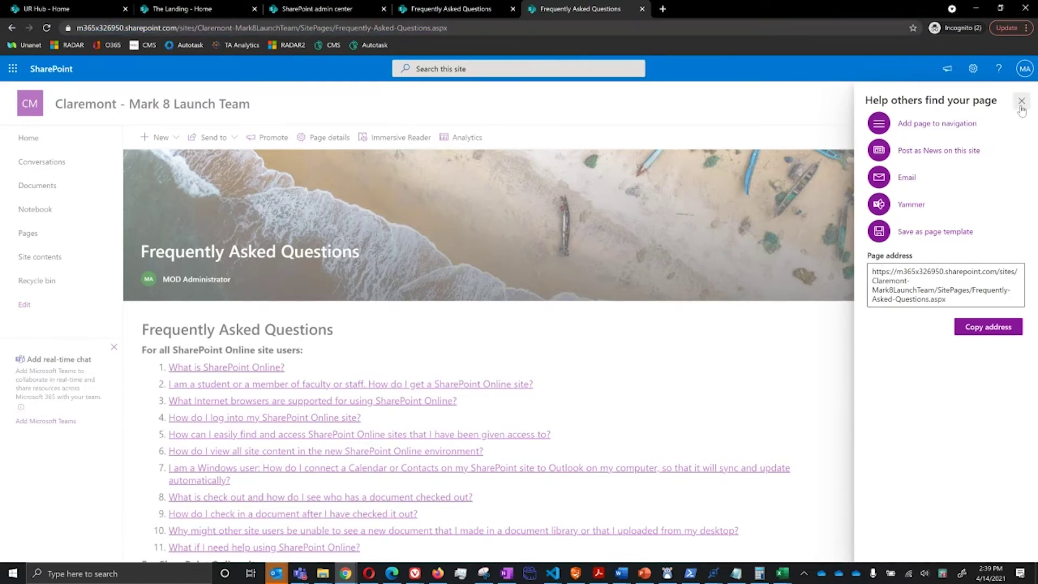
Step: Add an 'FAQ' navigation link below Conversations pointing to the Frequently Asked Questions page
click(1021, 103)
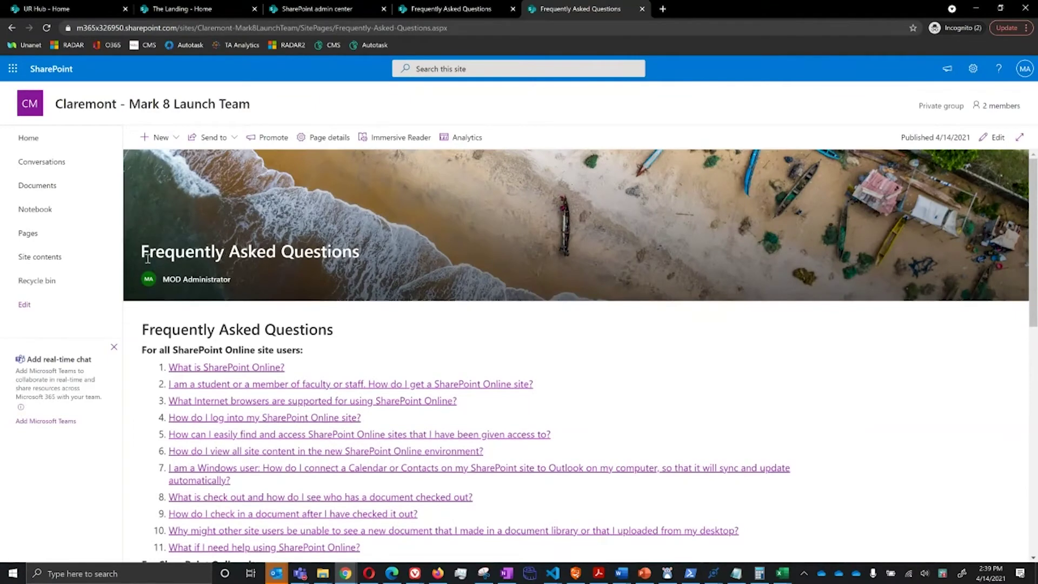
click(24, 305)
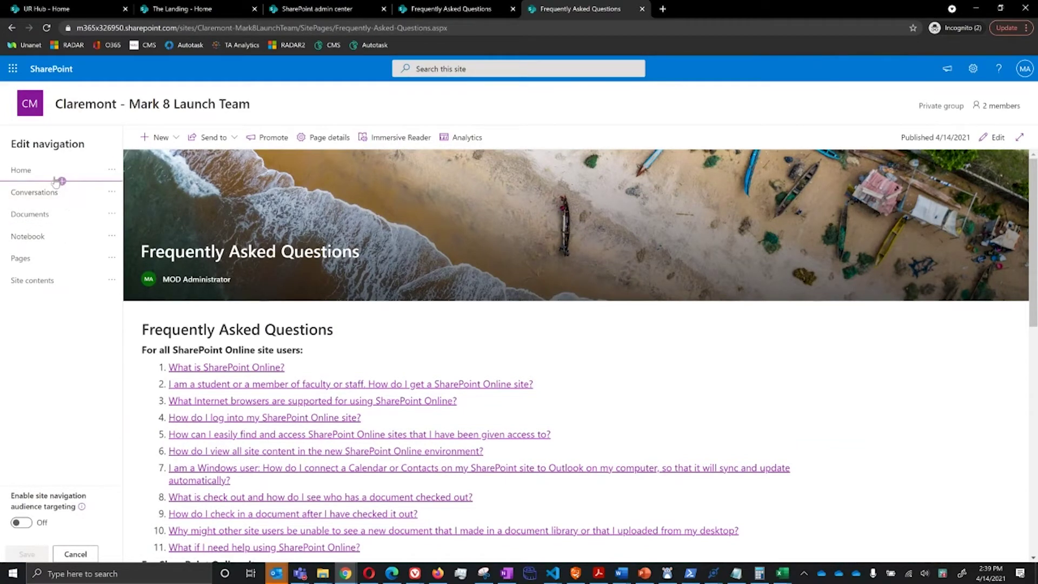
click(62, 204)
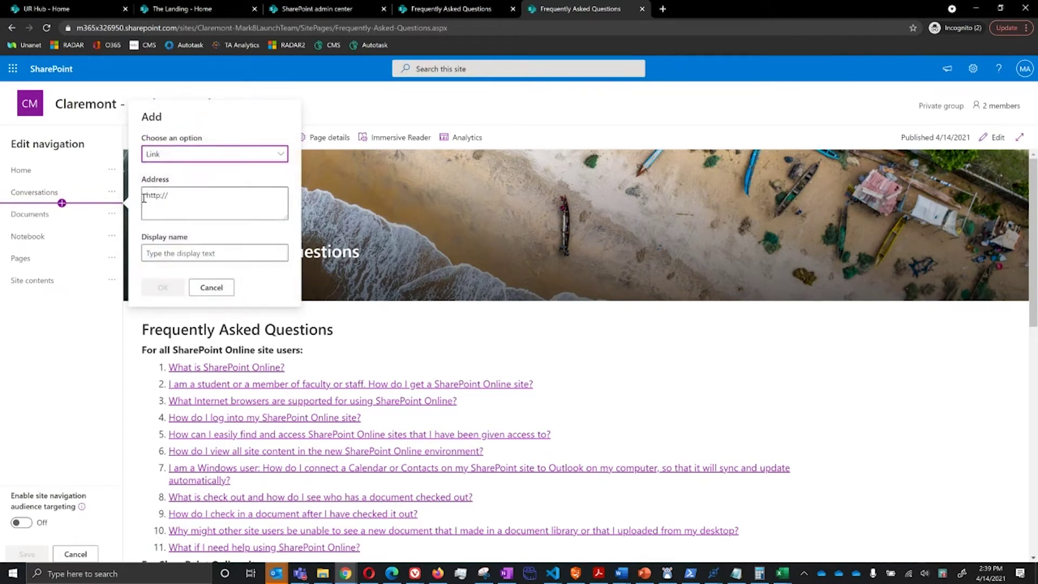
click(176, 201)
key(ctrl+a)
key(ctrl+v)
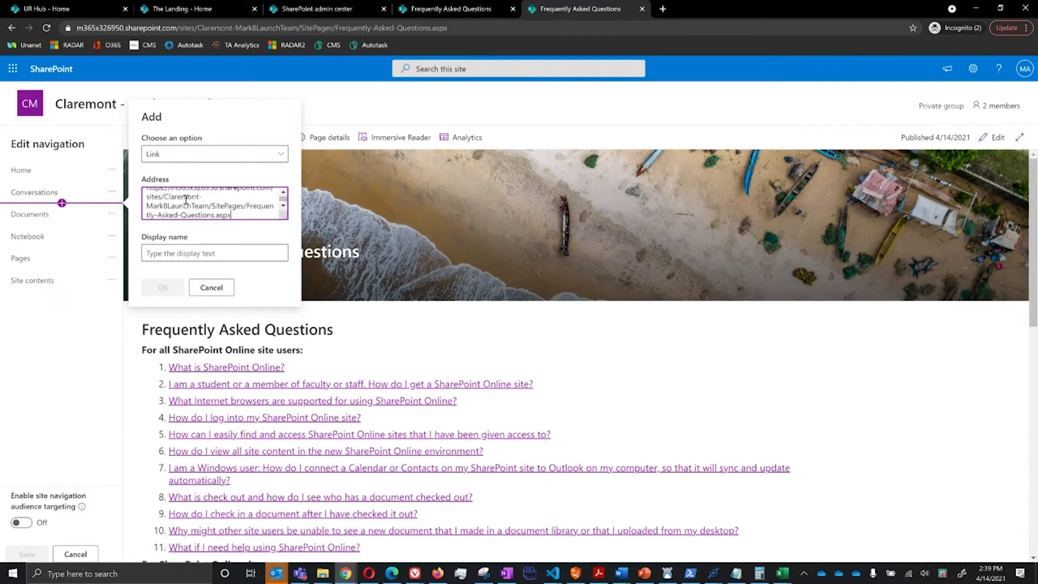
click(187, 253)
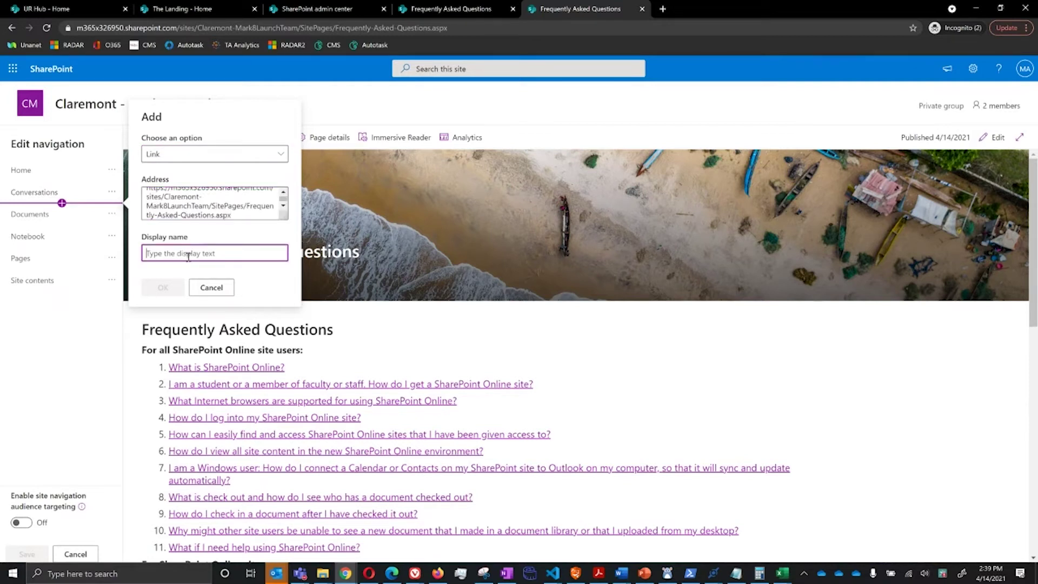
text(FAQ)
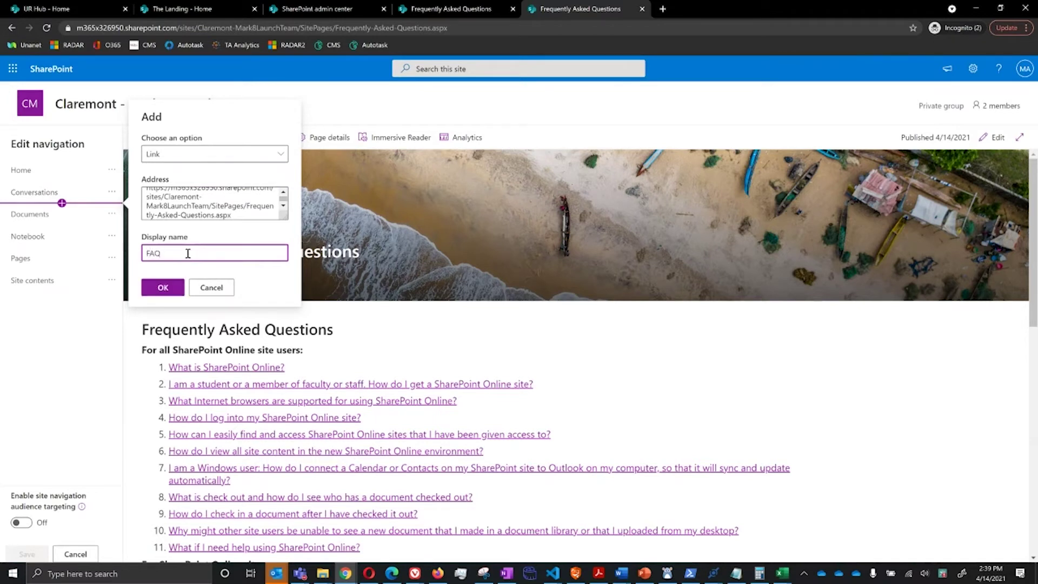
click(162, 287)
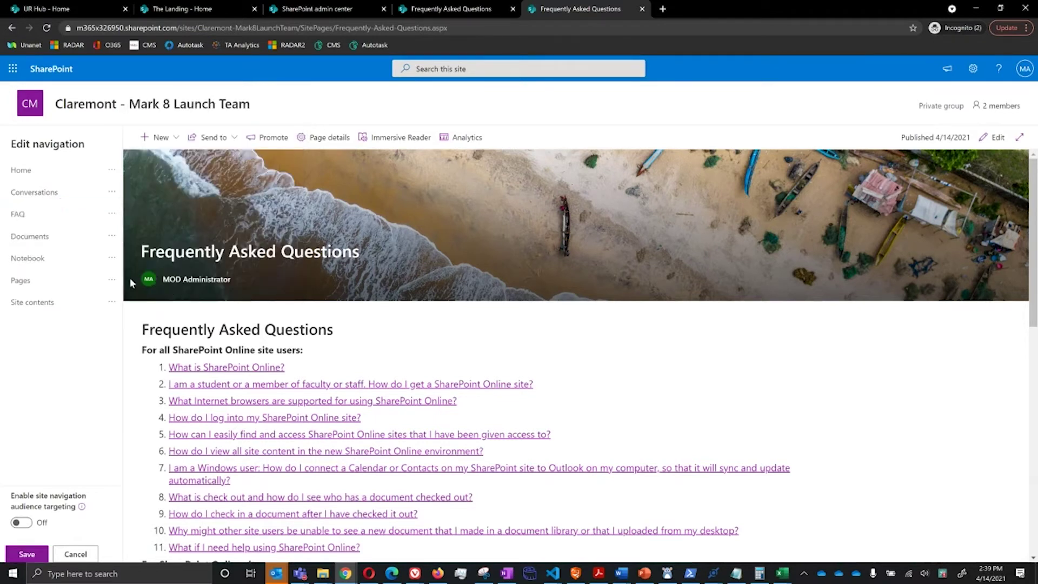
Step: Save the navigation containing FAQ and return to the site's home page
click(34, 553)
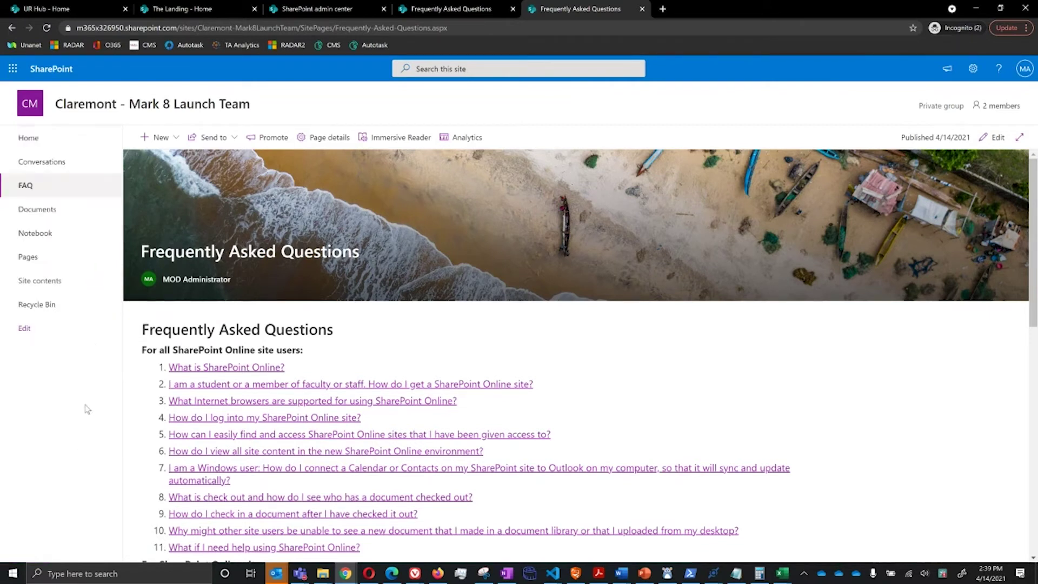
click(40, 140)
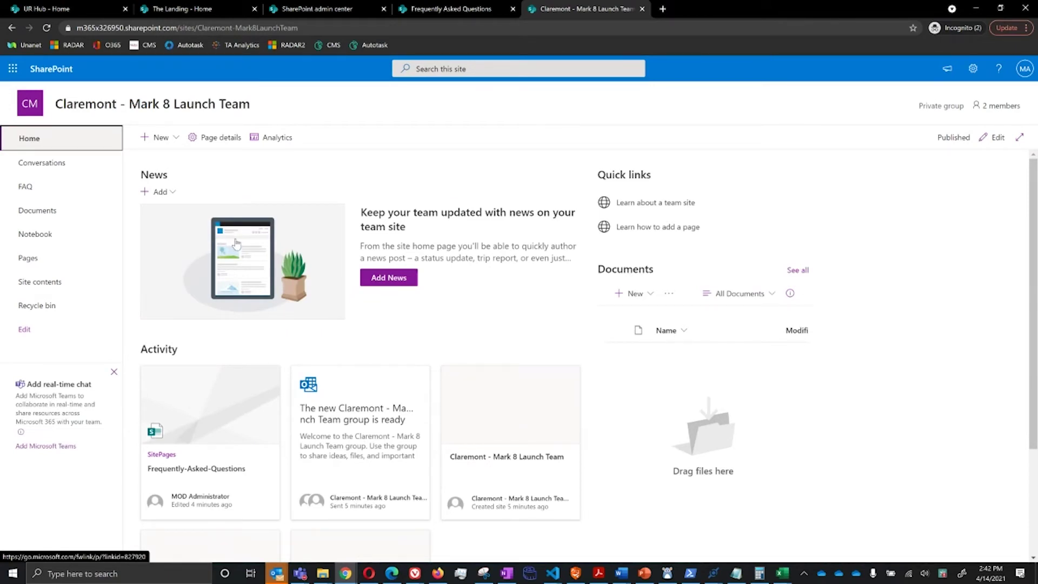
Step: Edit the home page and delete the News and Quick links web parts
click(996, 135)
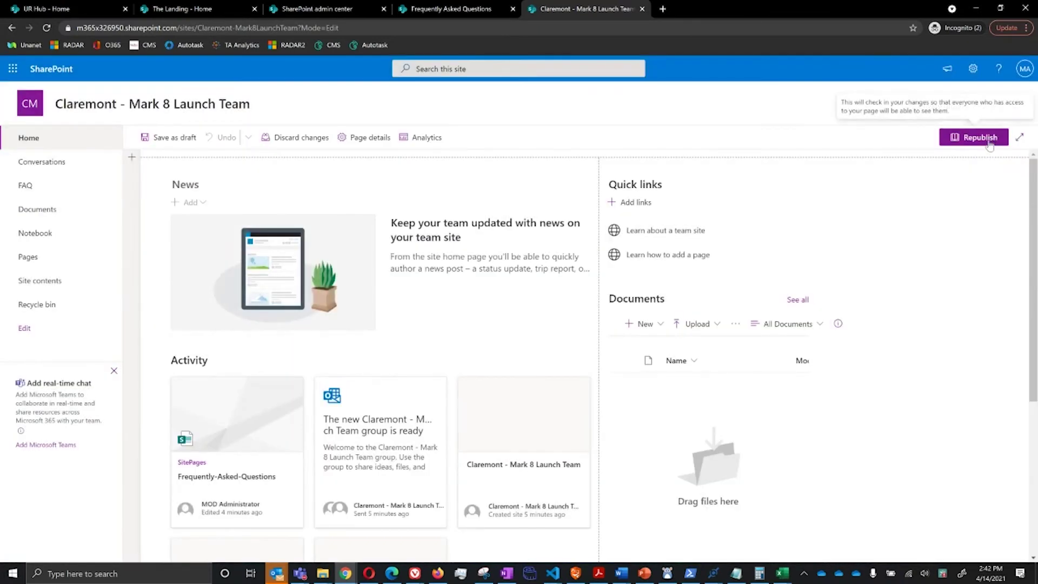
click(289, 205)
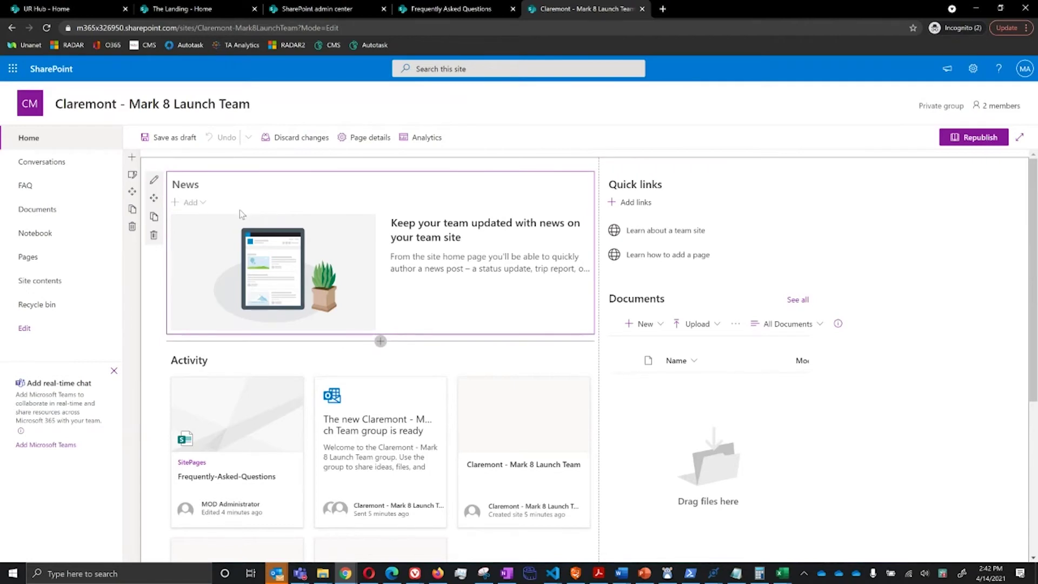
click(154, 234)
click(714, 190)
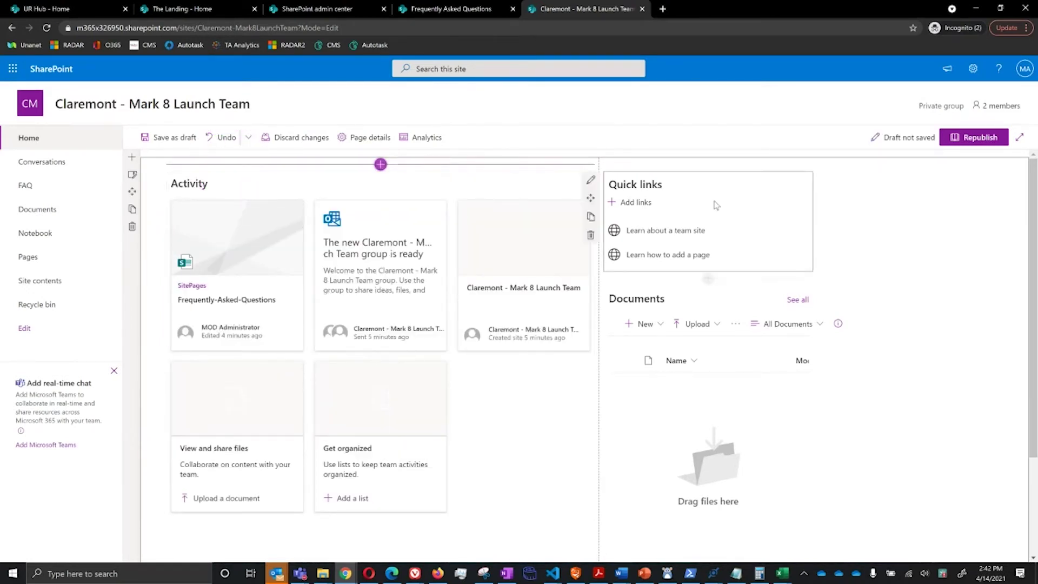
click(589, 236)
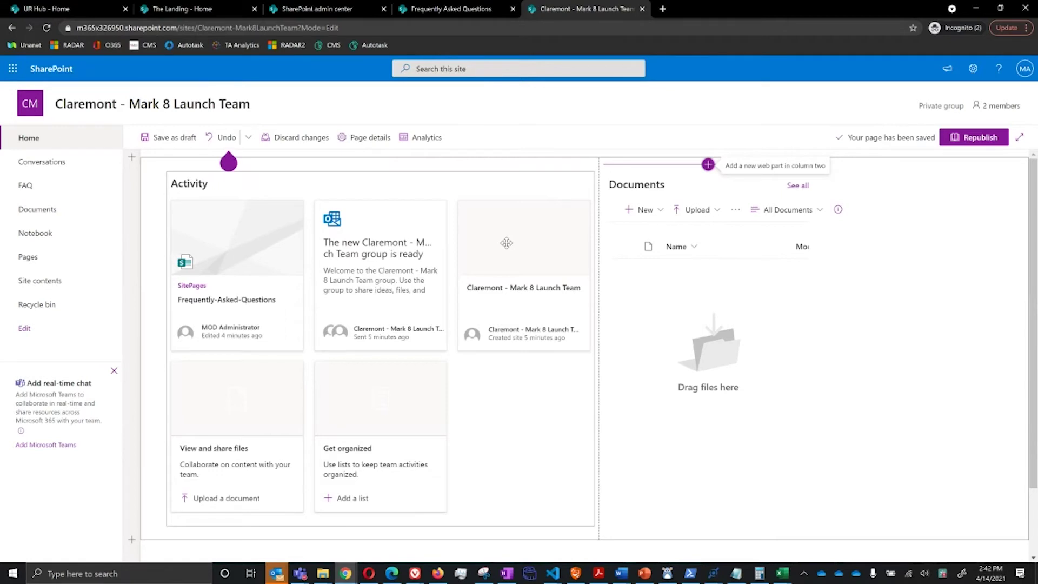
Step: Drag the Documents web part into the left column above Activity
click(703, 216)
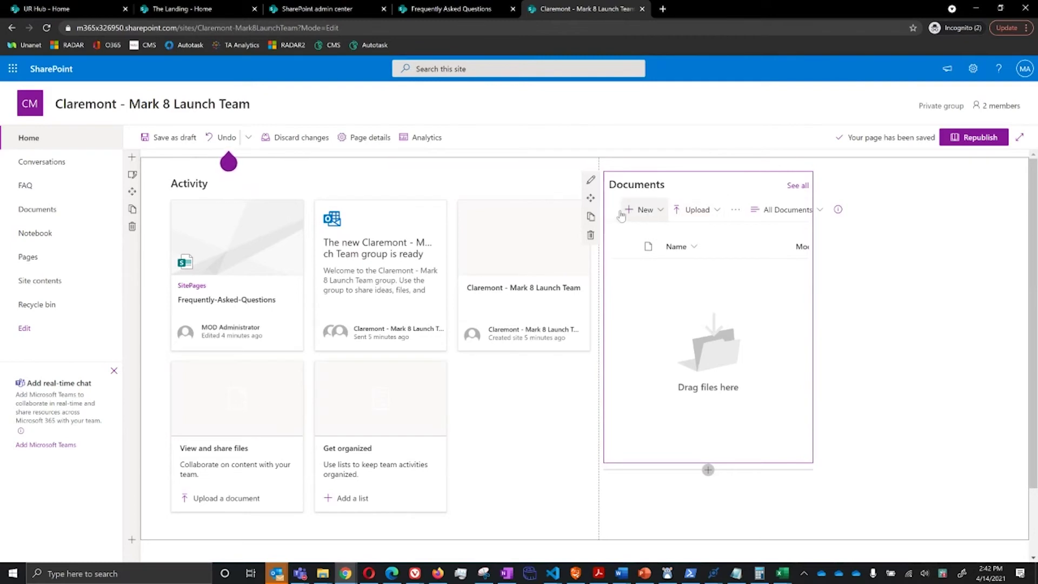
drag(590, 199, 322, 170)
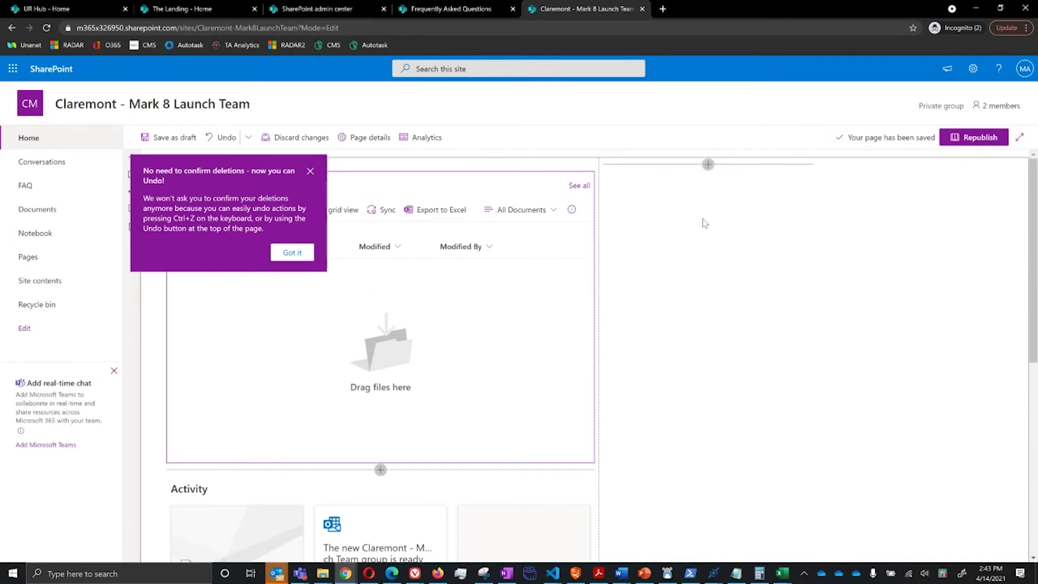
Step: Add a Weather web part to column two with the location Claremont, New Hampshire
click(709, 166)
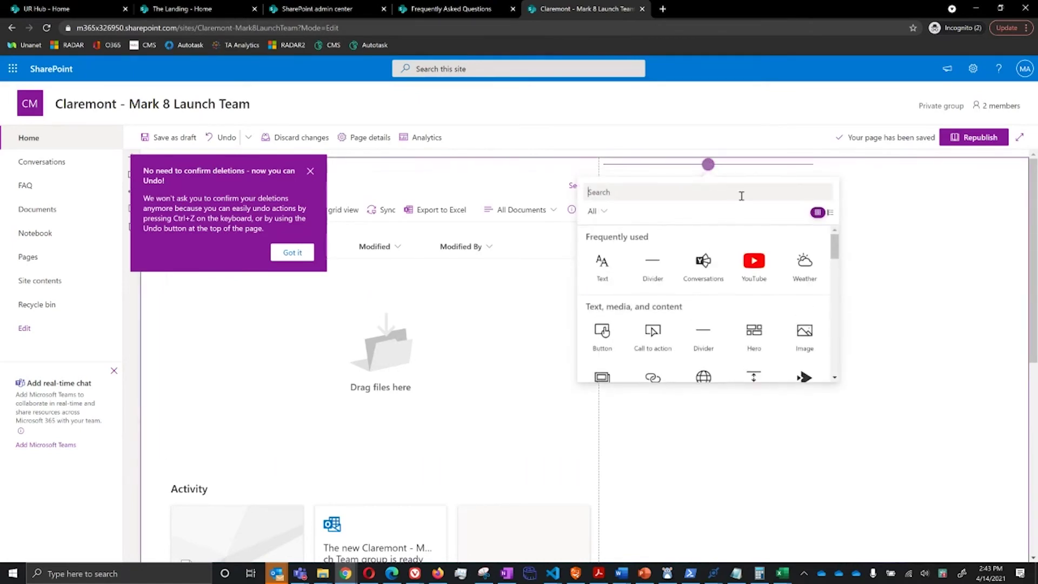
click(807, 268)
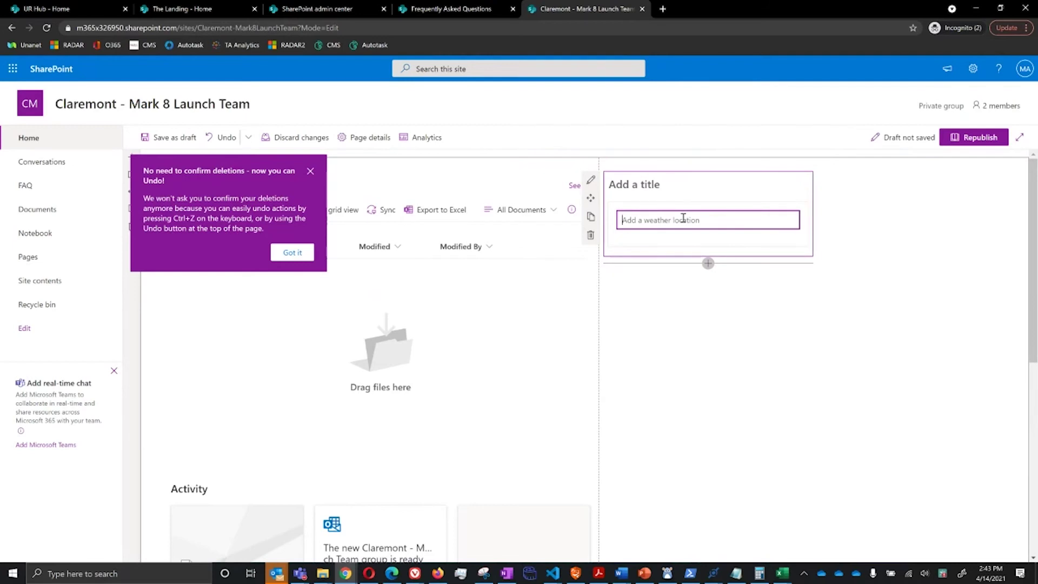
text(c)
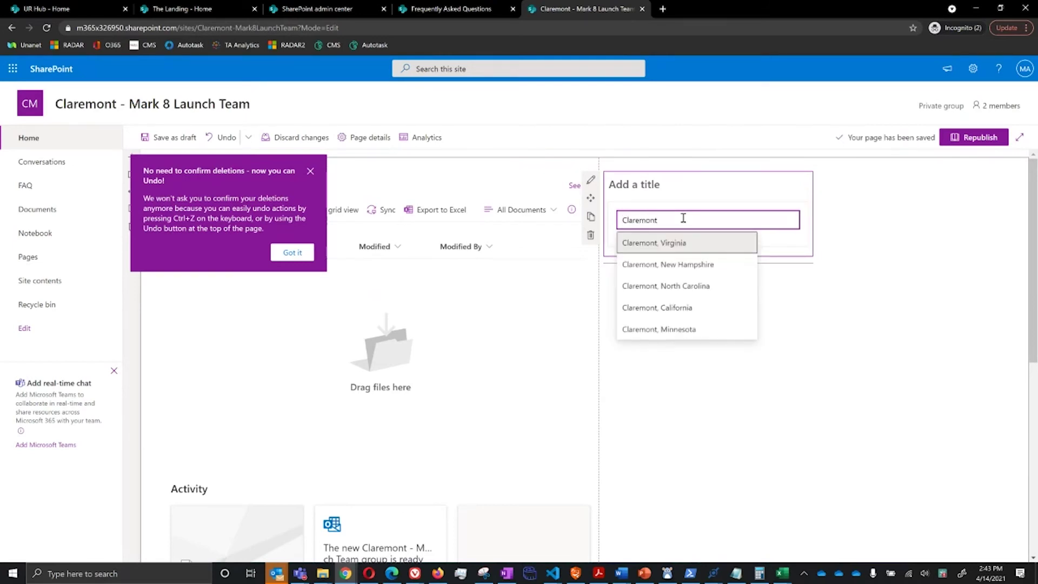
click(680, 264)
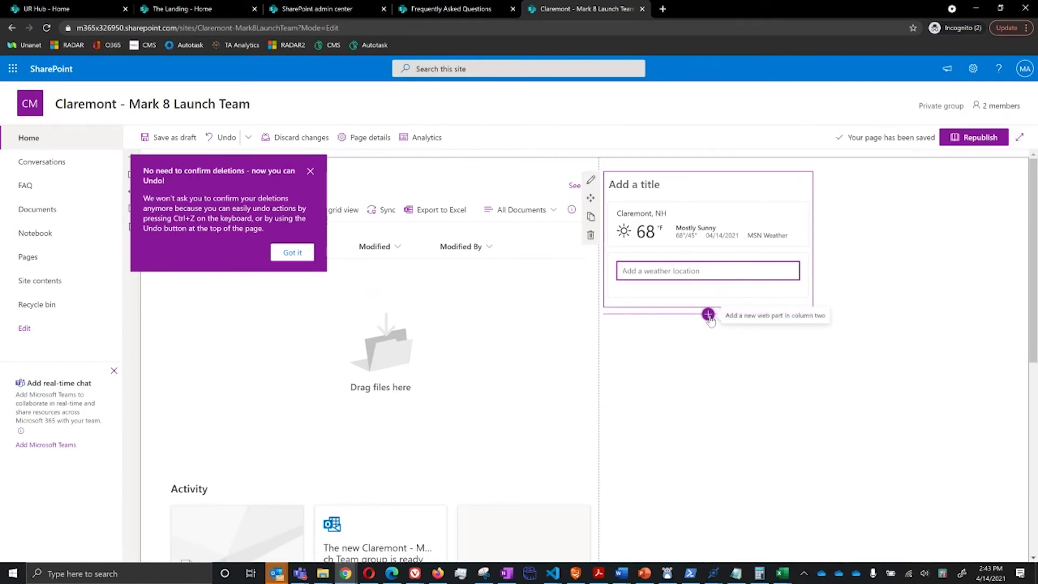
Step: Add a Group calendar web part below the Weather web part
click(708, 315)
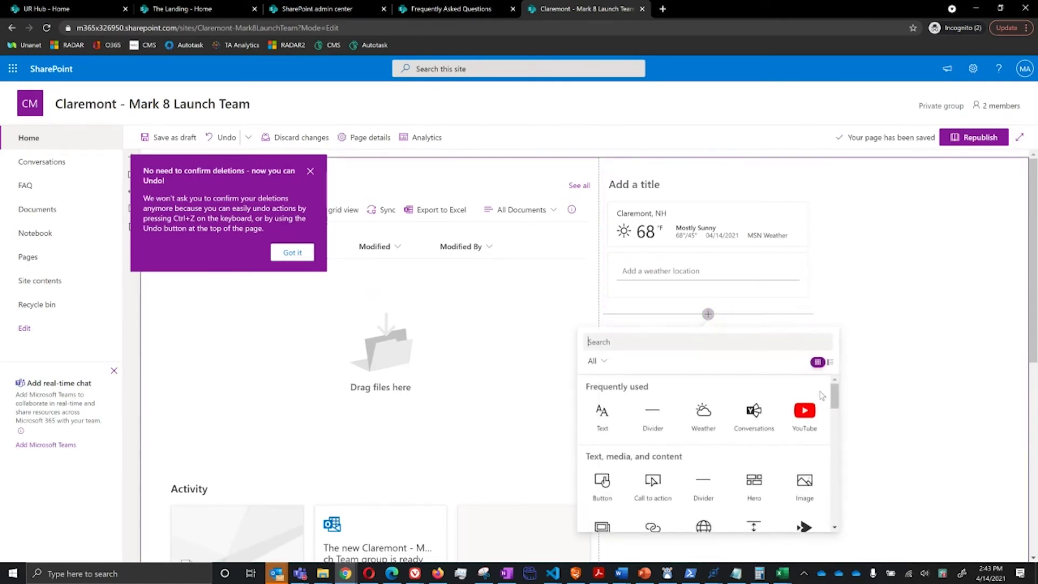
scroll(718, 464, down, 7)
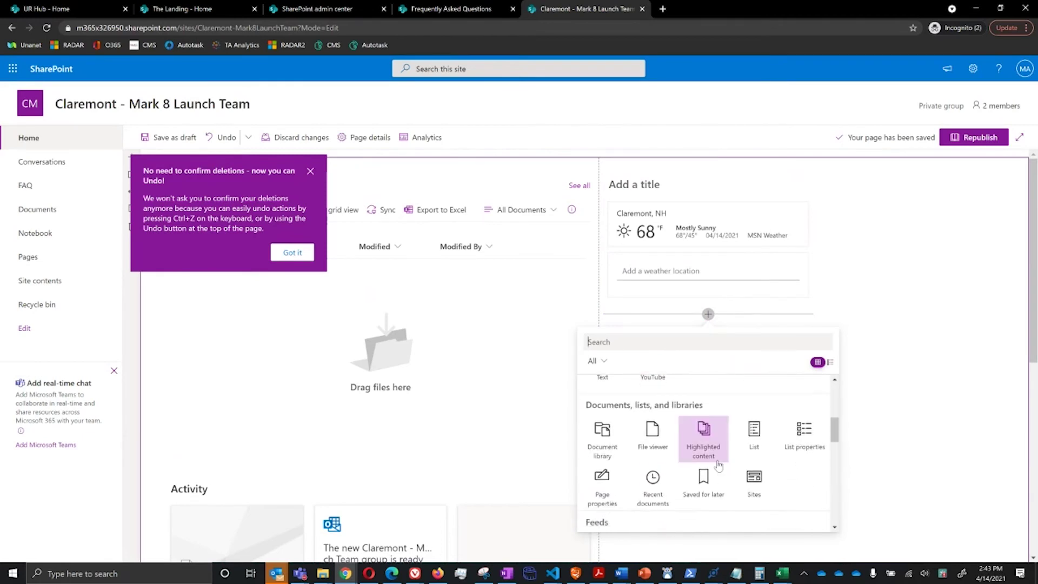
scroll(719, 466, down, 3)
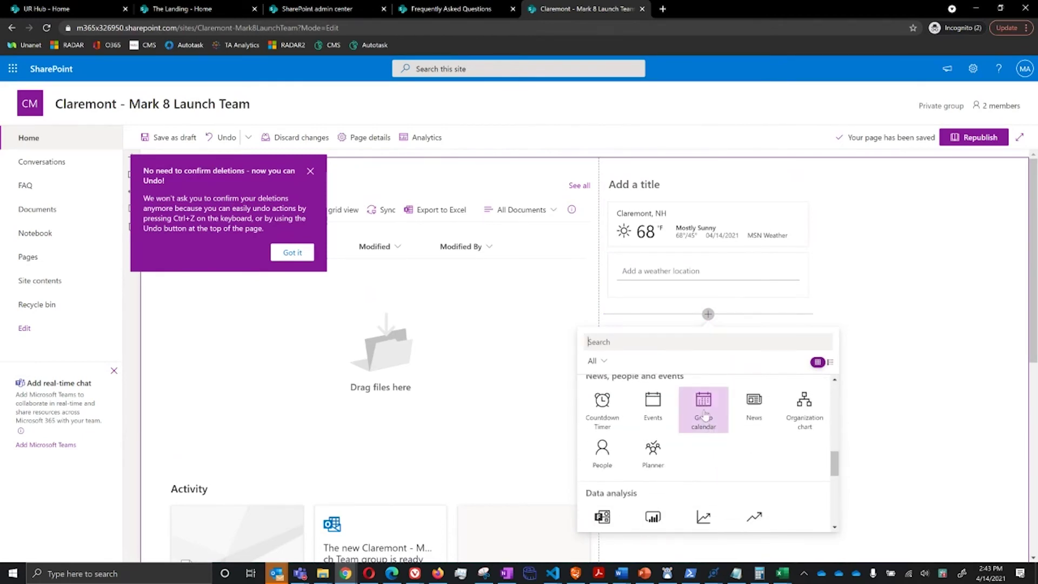
click(703, 414)
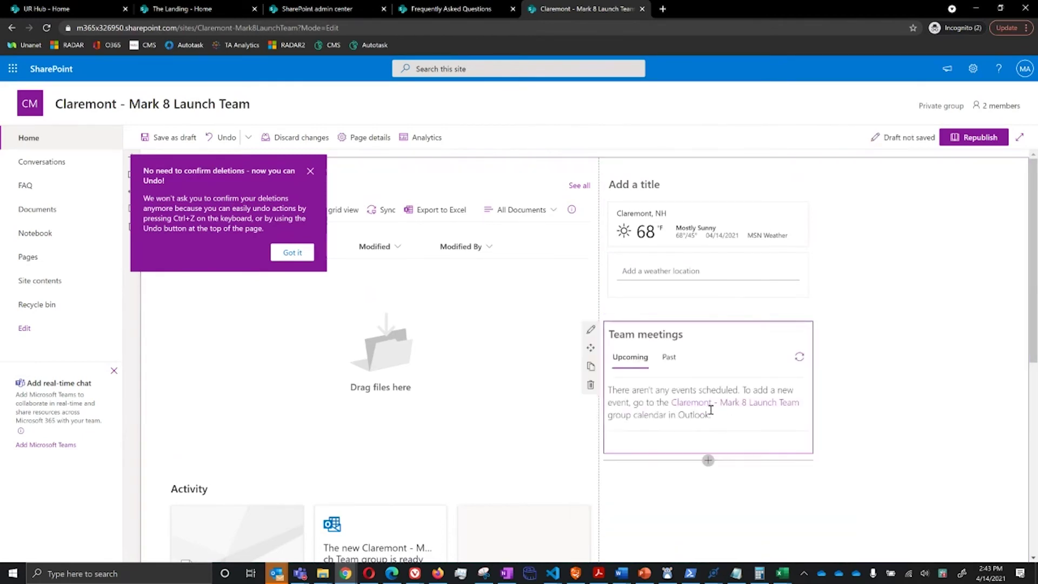
Step: Set the Group calendar's group to Mark 8 Project Team
click(591, 330)
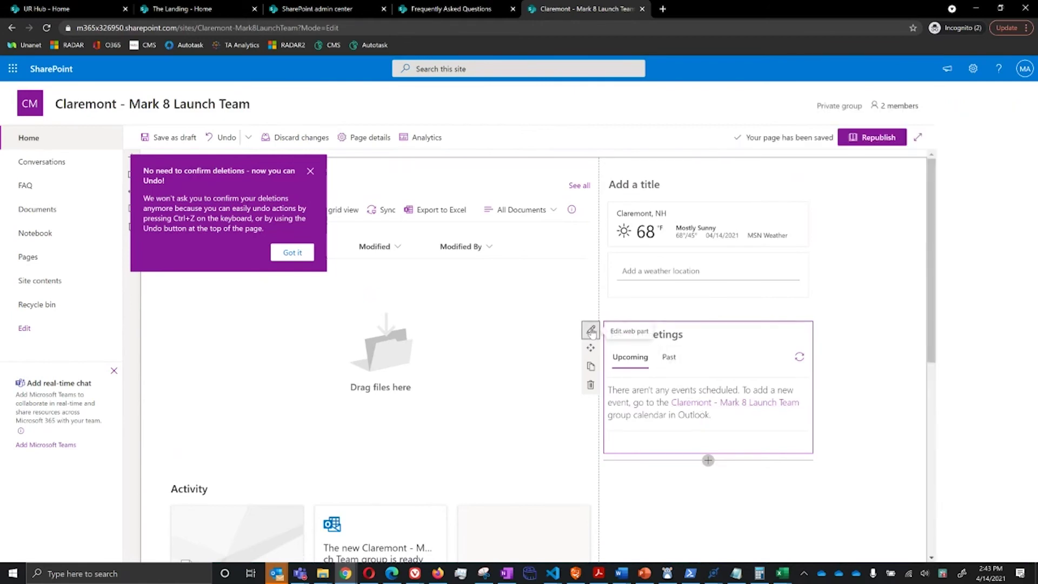
click(944, 169)
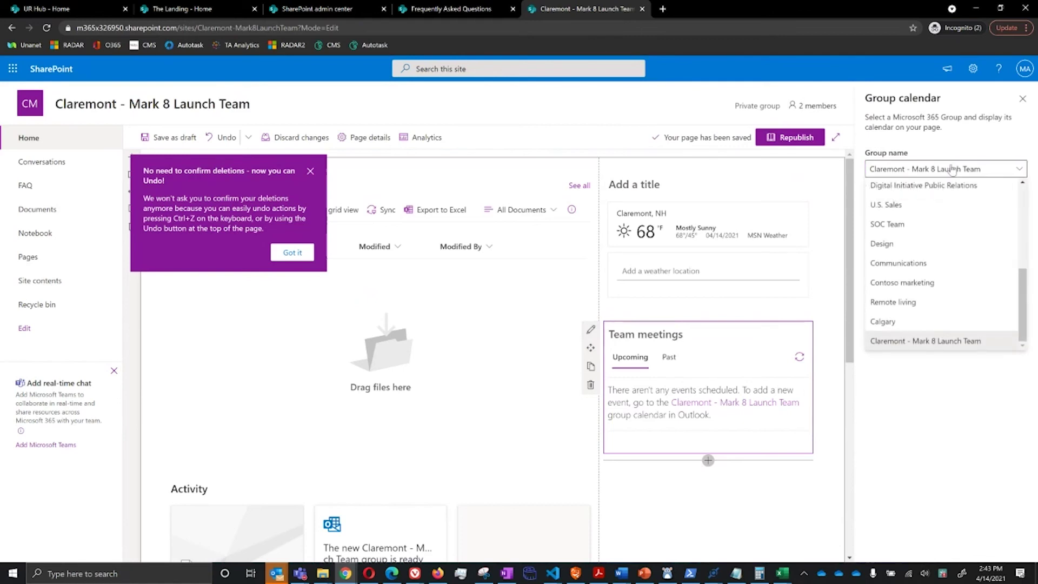
scroll(949, 252, up, 3)
click(928, 291)
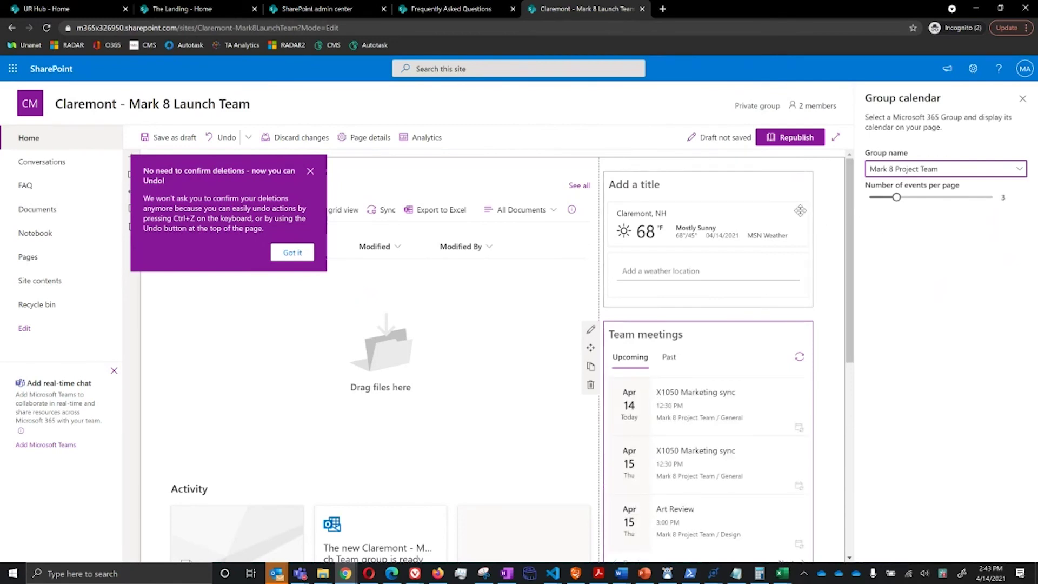
Step: Republish the edited home page
click(798, 142)
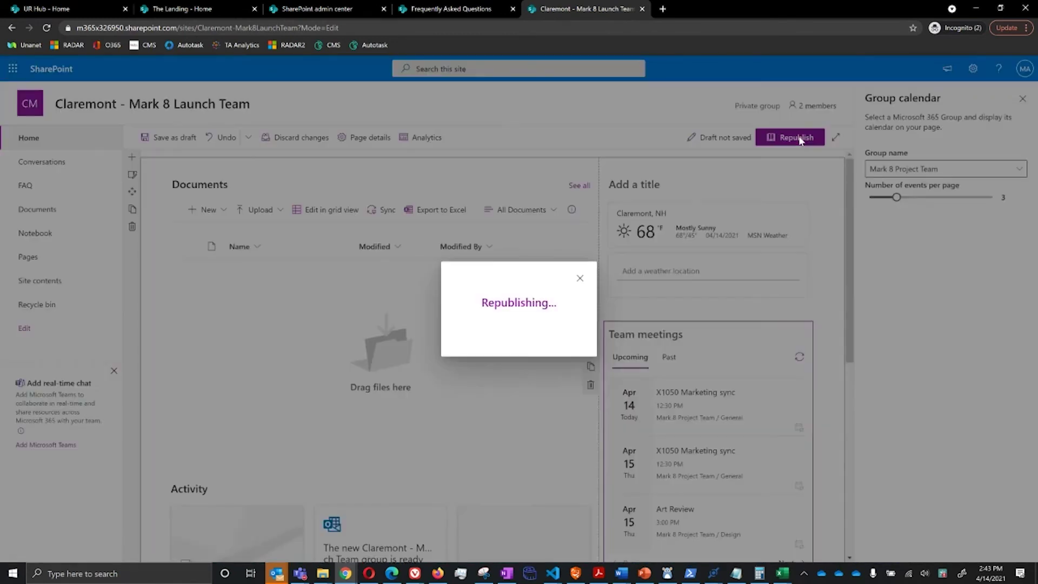